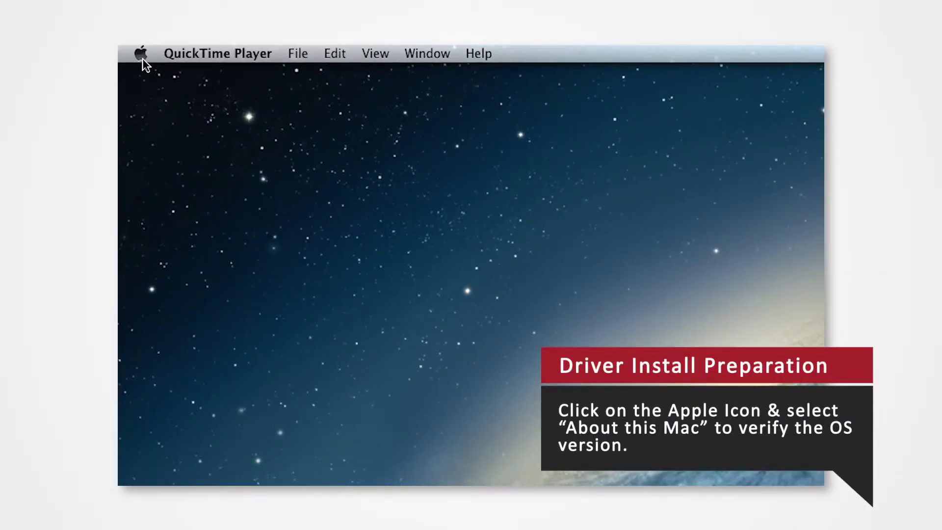
# Open the Apple menu from the menu bar.
pyautogui.click(141, 54)
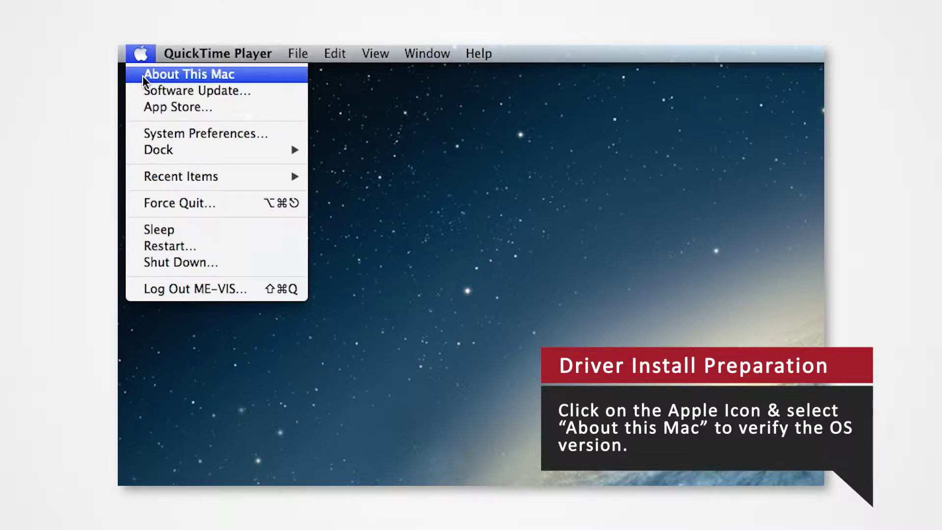
# Check in About This Mac that the system is OS X 10.8.5, then close the window.
pyautogui.click(142, 75)
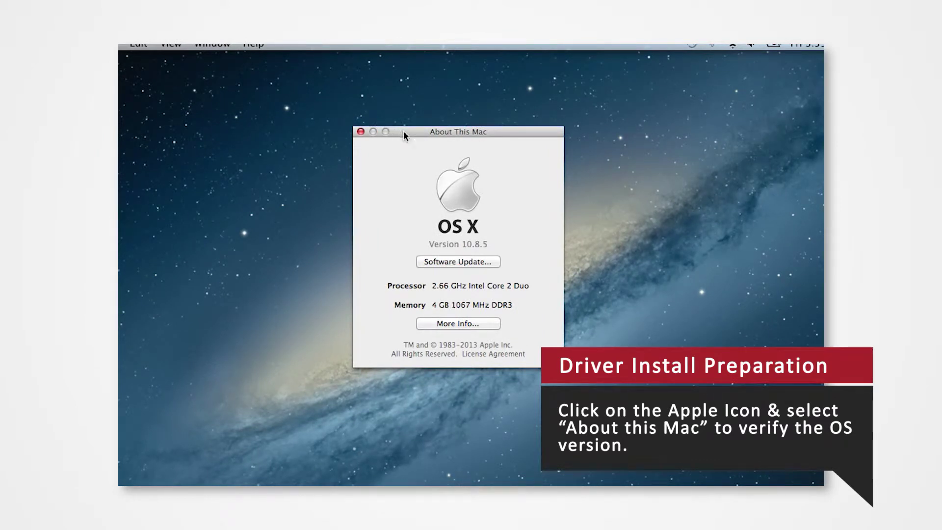
pyautogui.moveTo(403, 131); pyautogui.dragTo(402, 156)
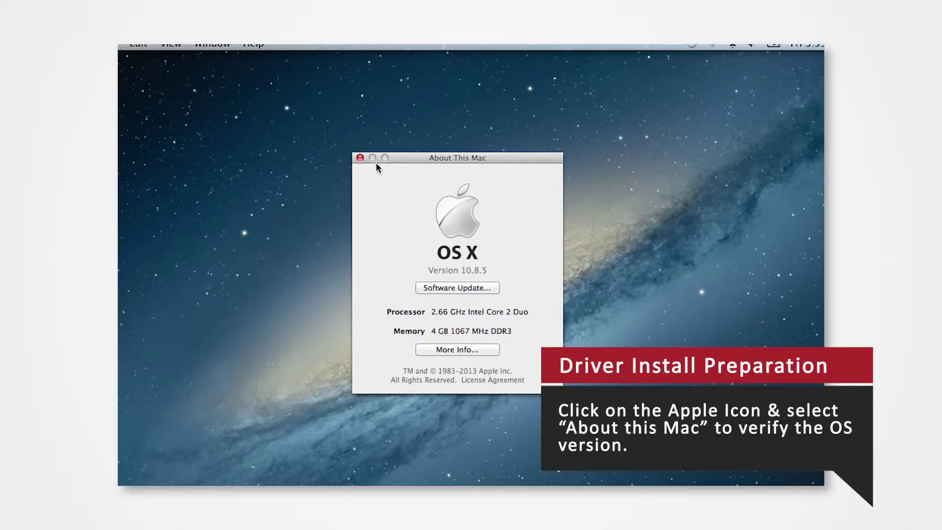
pyautogui.click(360, 158)
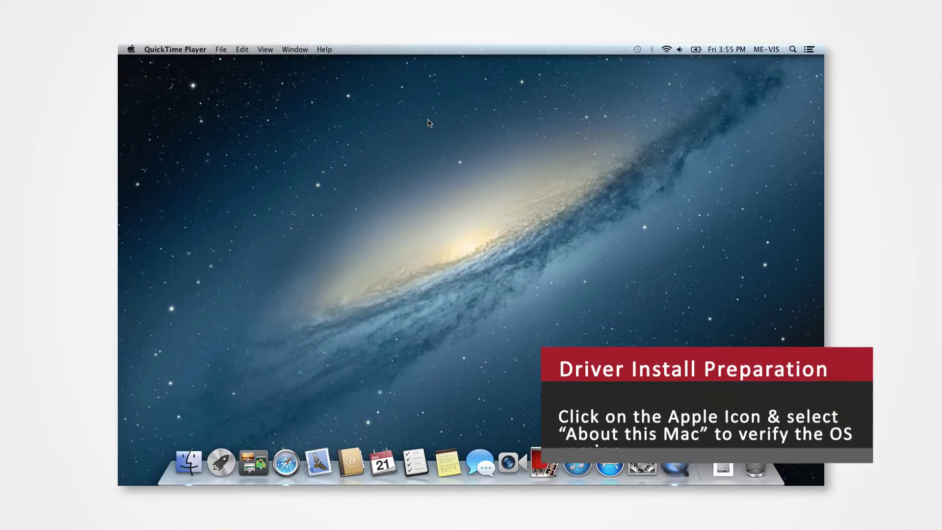
# Launch Safari from the Dock and load me-vis.com.
pyautogui.click(288, 461)
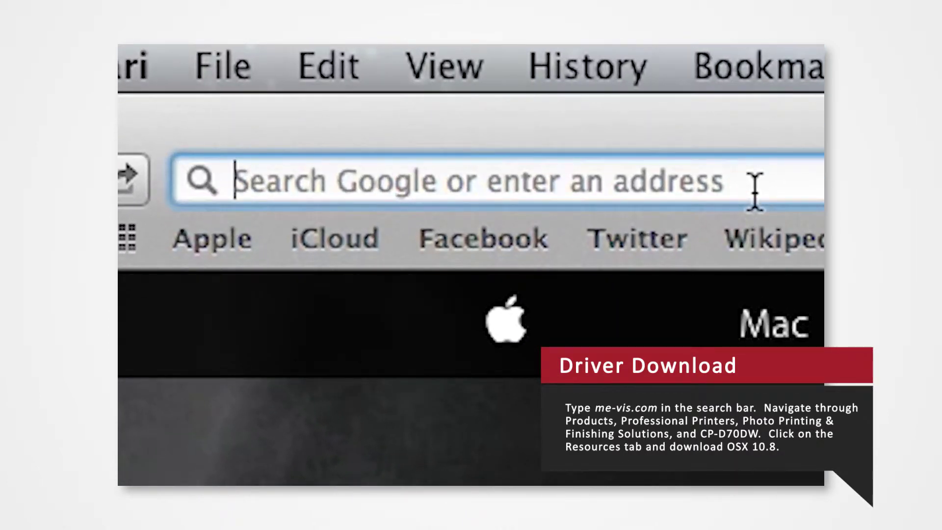
pyautogui.write('me-vis.com')
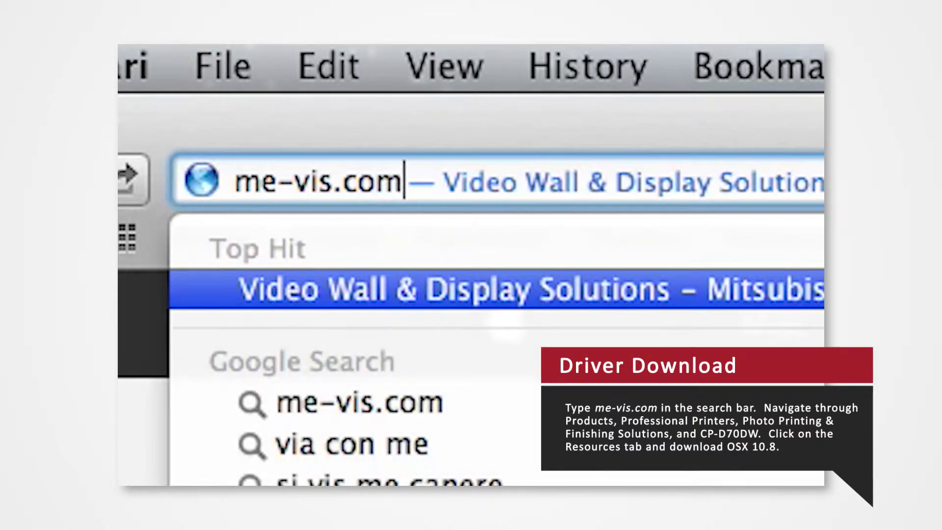
pyautogui.press('Return')
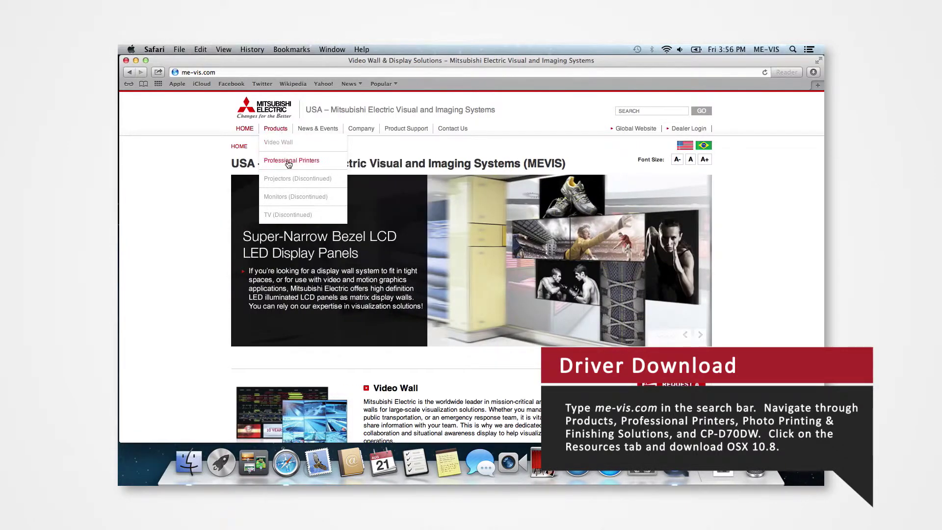
# Browse Professional Printers, then Photo Printing and Finishing Solutions, to the CP-D70DW product page.
pyautogui.click(289, 161)
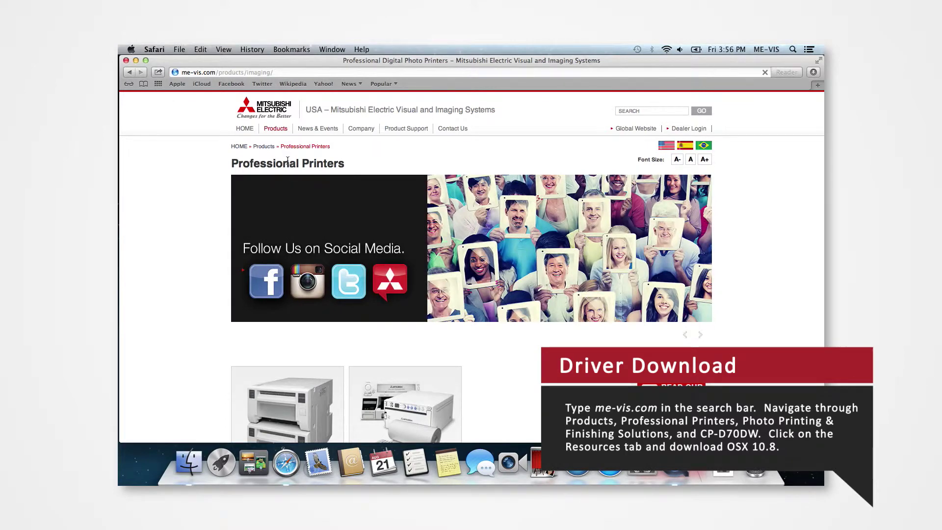
pyautogui.scroll(-5, 209, 268)
pyautogui.scroll(-2, 209, 268)
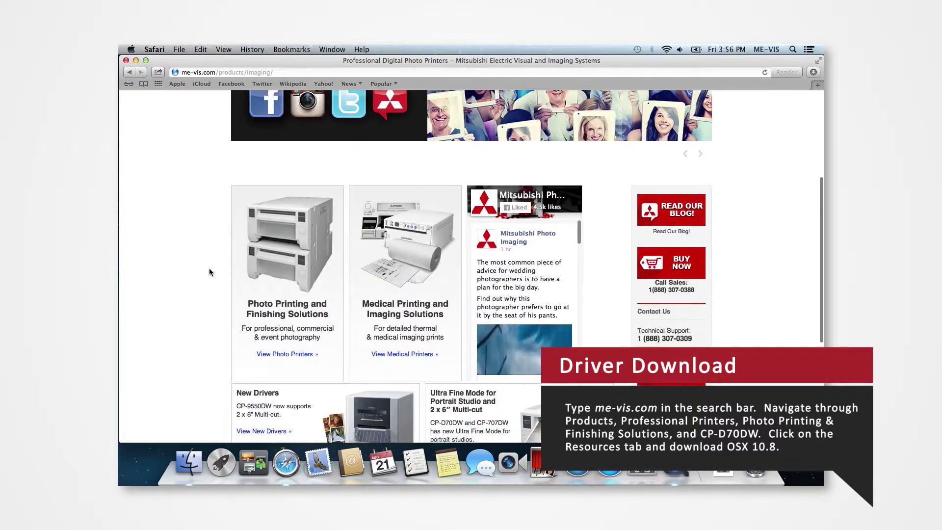
pyautogui.scroll(-3, 209, 268)
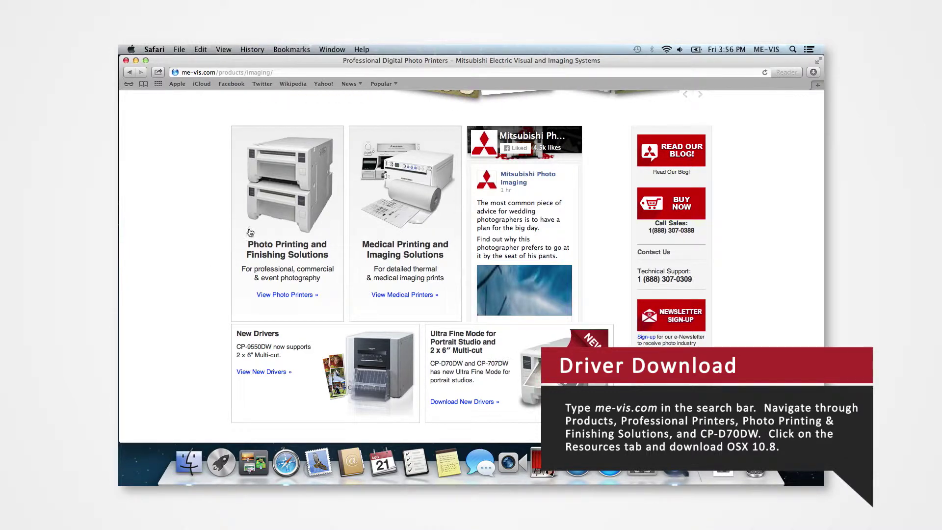
pyautogui.click(263, 217)
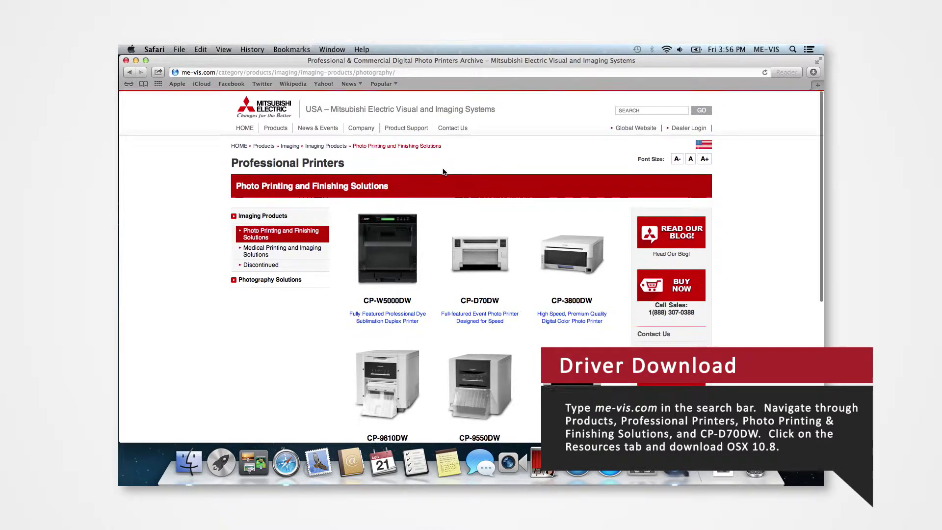
pyautogui.scroll(-3, 442, 172)
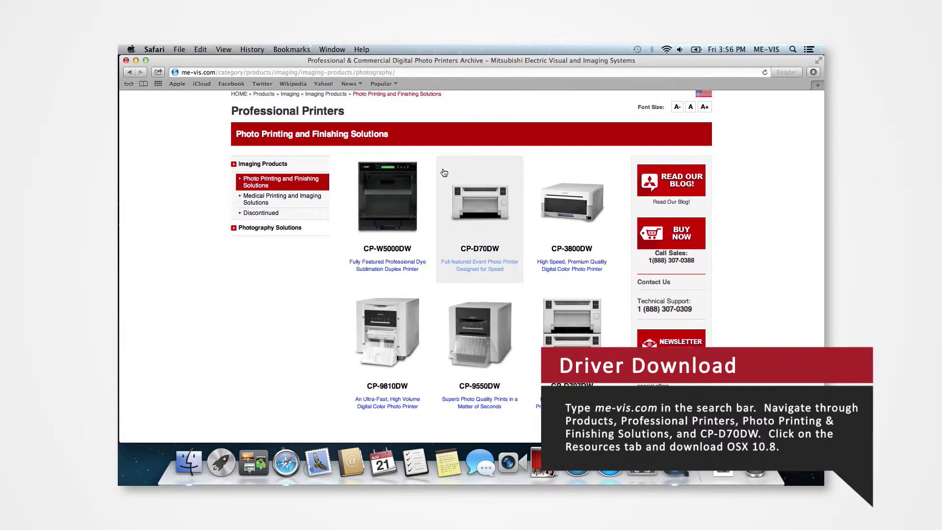
pyautogui.click(444, 173)
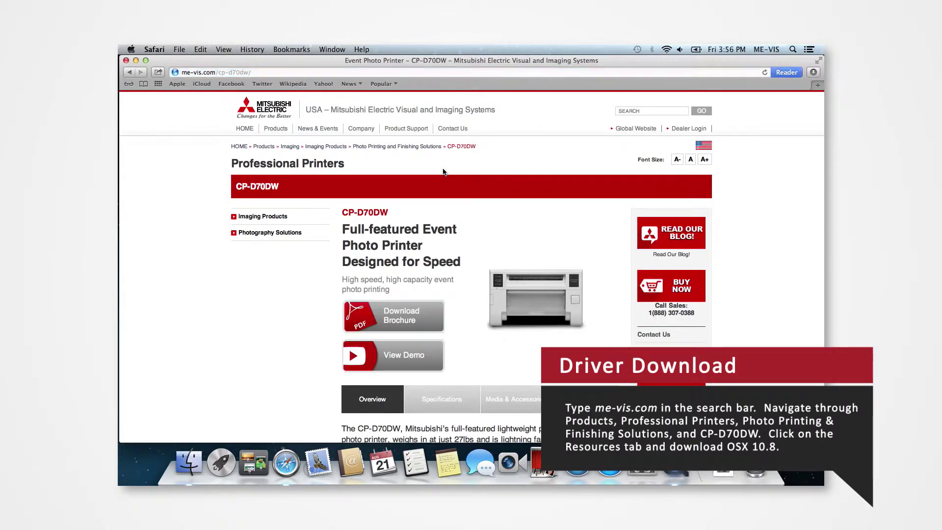
# Show the CP-D70DW Resources and bring up link options for the OS X 10.8 / 10.9 driver.
pyautogui.scroll(-5, 226, 291)
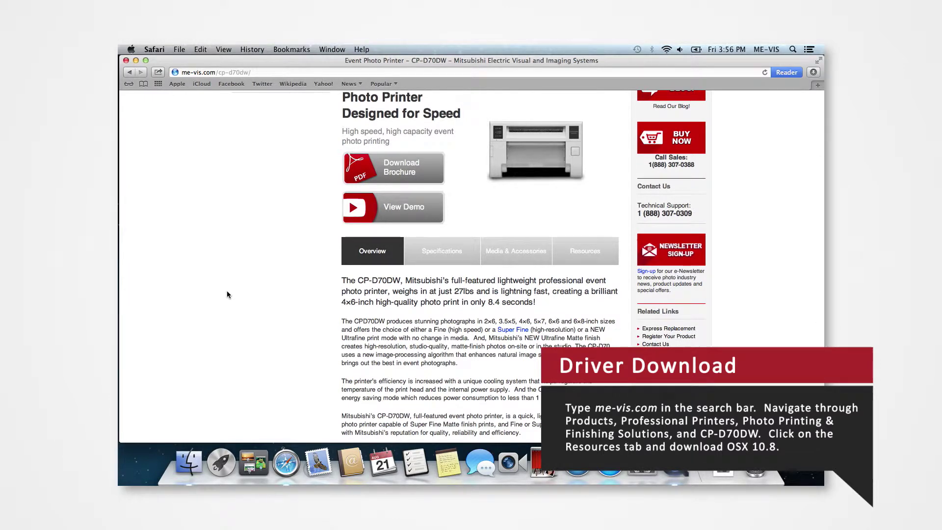
pyautogui.click(615, 245)
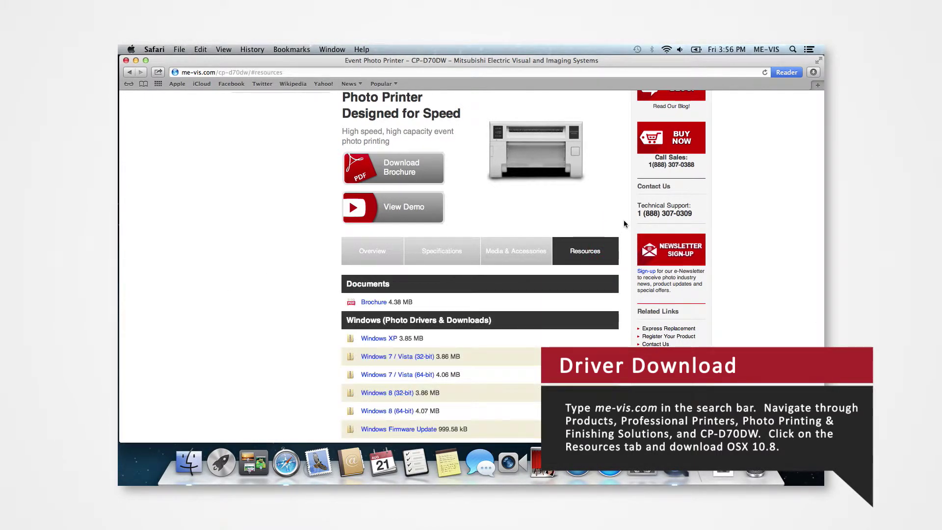
pyautogui.scroll(-2, 623, 223)
pyautogui.scroll(-3, 623, 224)
pyautogui.scroll(-1, 624, 224)
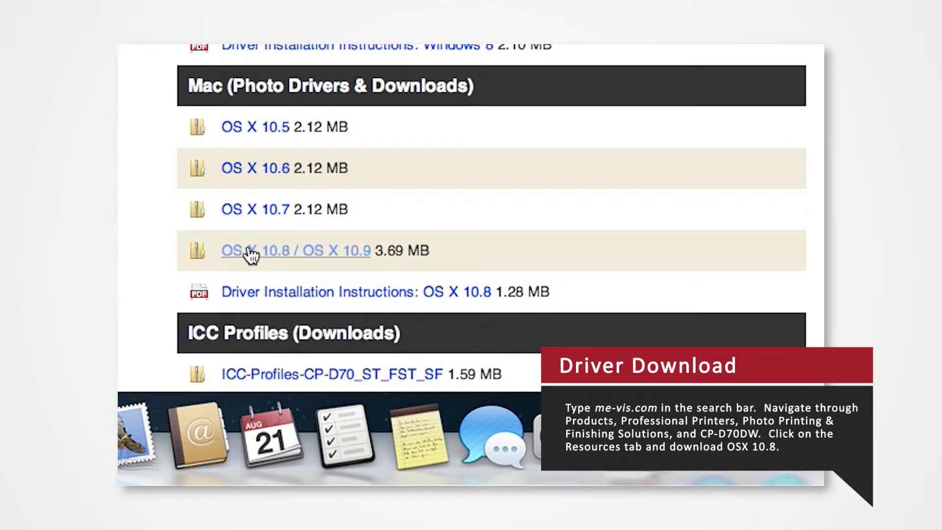
pyautogui.rightClick(248, 248)
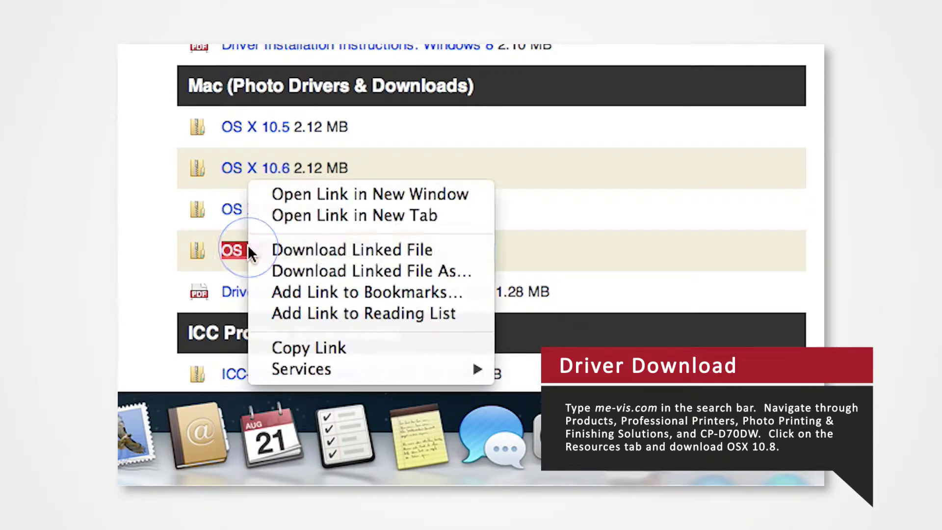
# Download the linked driver file, CPD70M_Ver230.zip, to the Desktop.
pyautogui.click(302, 269)
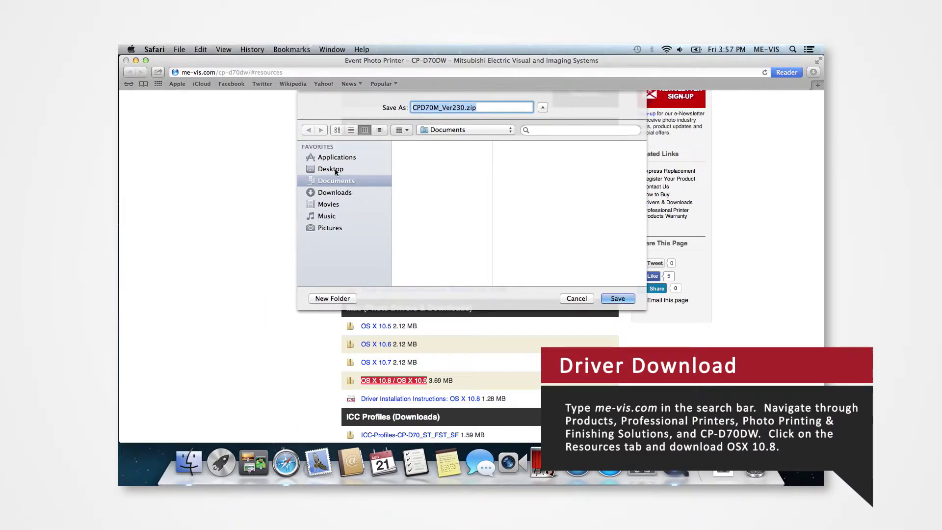
pyautogui.click(335, 170)
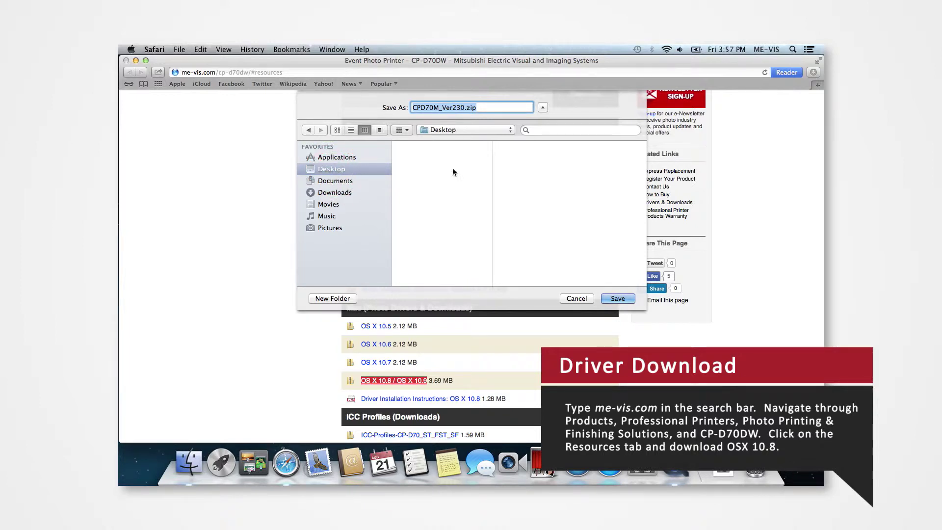
pyautogui.click(618, 299)
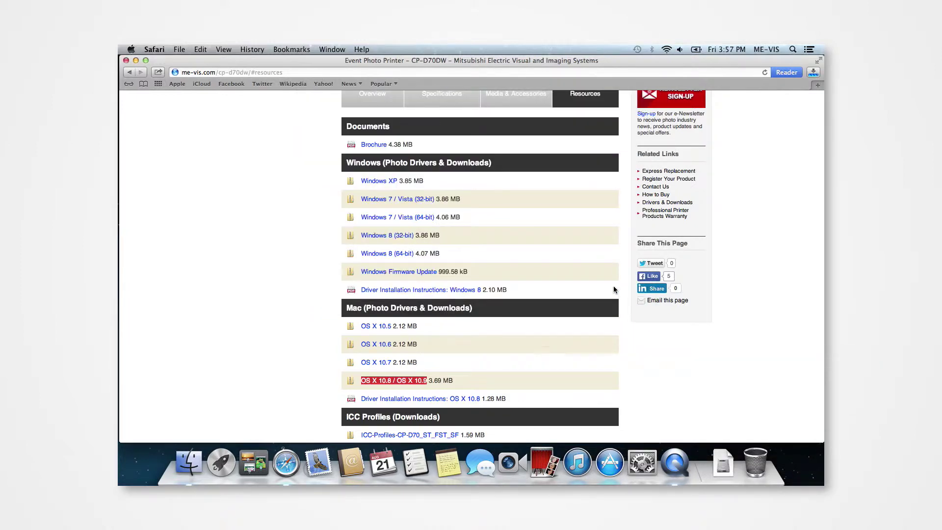
# Minimize Safari, extract CPD70M_Ver230.zip and open the CPD70M_Ver230 folder in icon view.
pyautogui.click(136, 61)
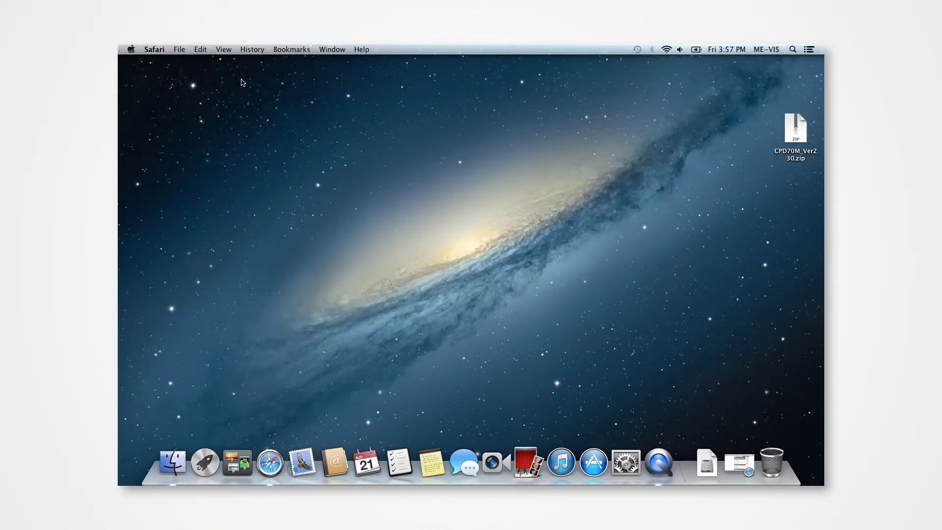
pyautogui.moveTo(795, 128); pyautogui.dragTo(362, 238)
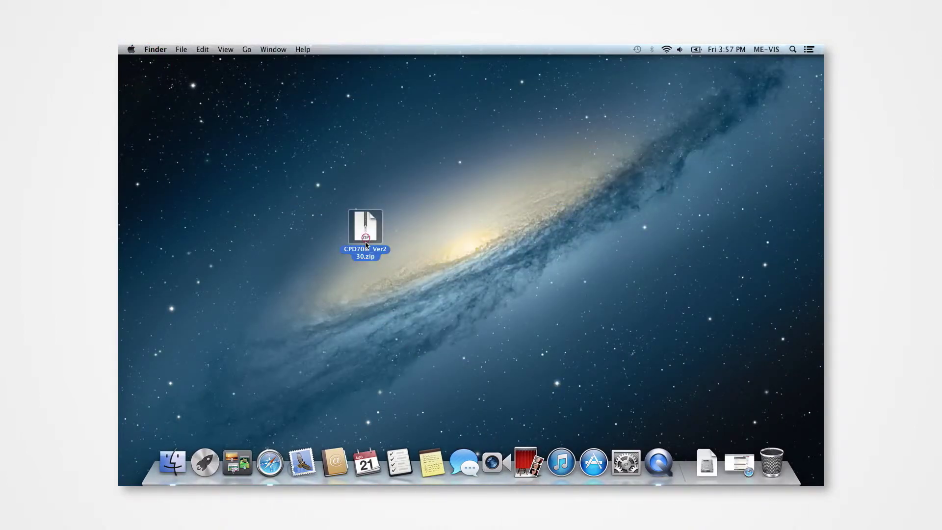
pyautogui.doubleClick(366, 241)
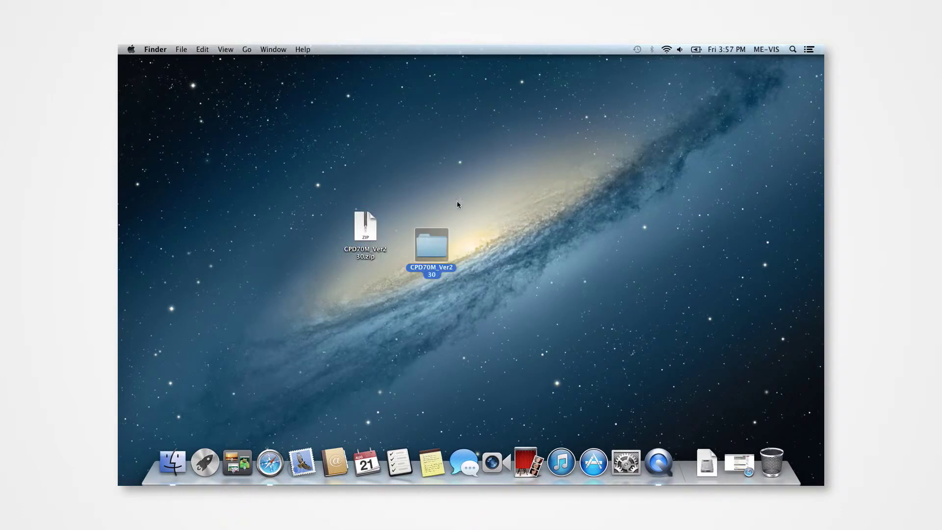
pyautogui.doubleClick(431, 248)
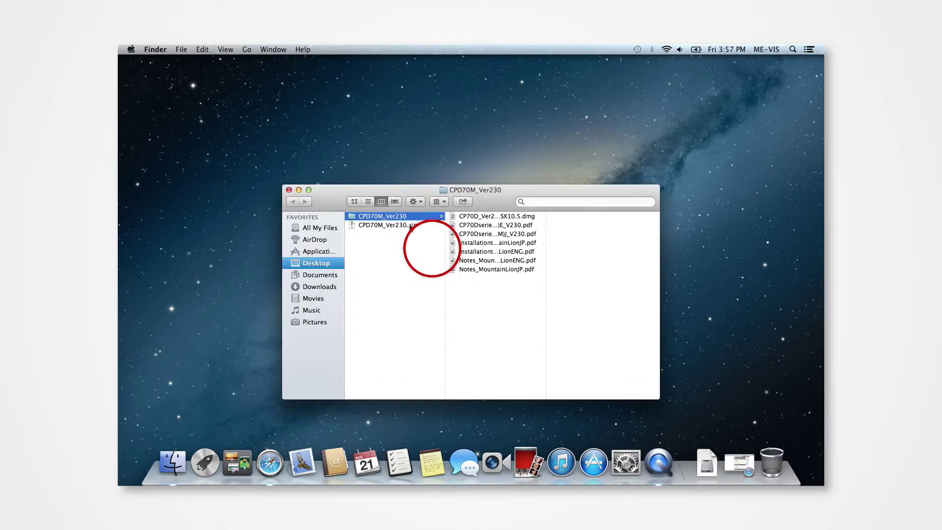
pyautogui.click(354, 201)
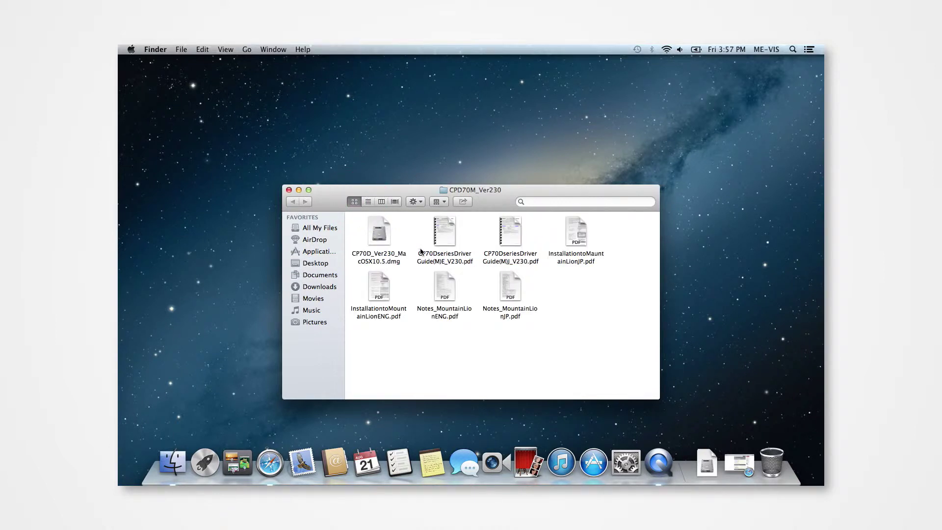
# Mount the CP70D_Ver230 disk image and try launching CP70MacOSX10.5, dismissing the unidentified-developer warning.
pyautogui.doubleClick(378, 230)
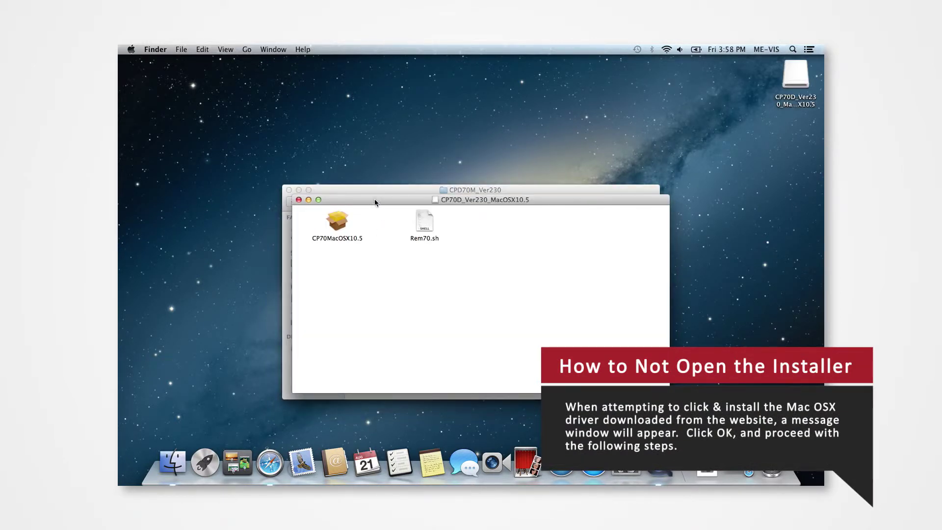
pyautogui.moveTo(375, 199); pyautogui.dragTo(423, 164)
pyautogui.doubleClick(390, 191)
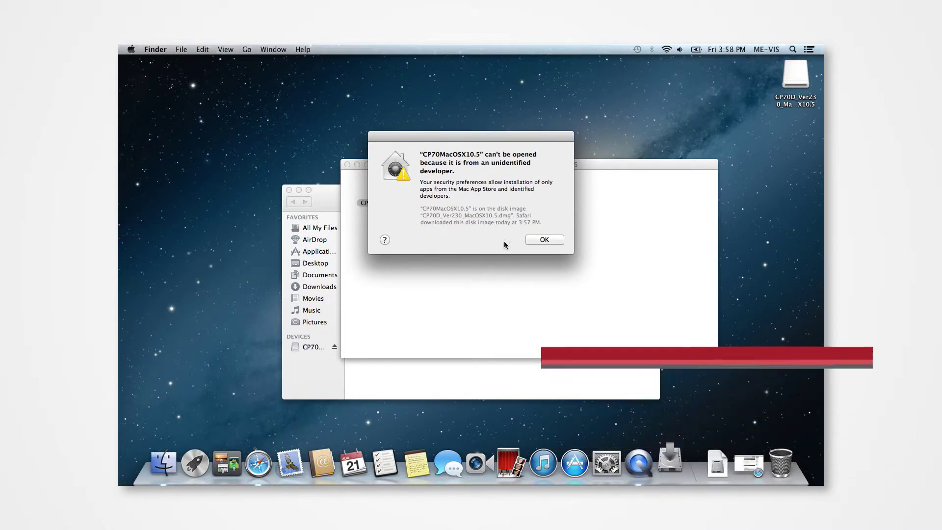
pyautogui.click(539, 240)
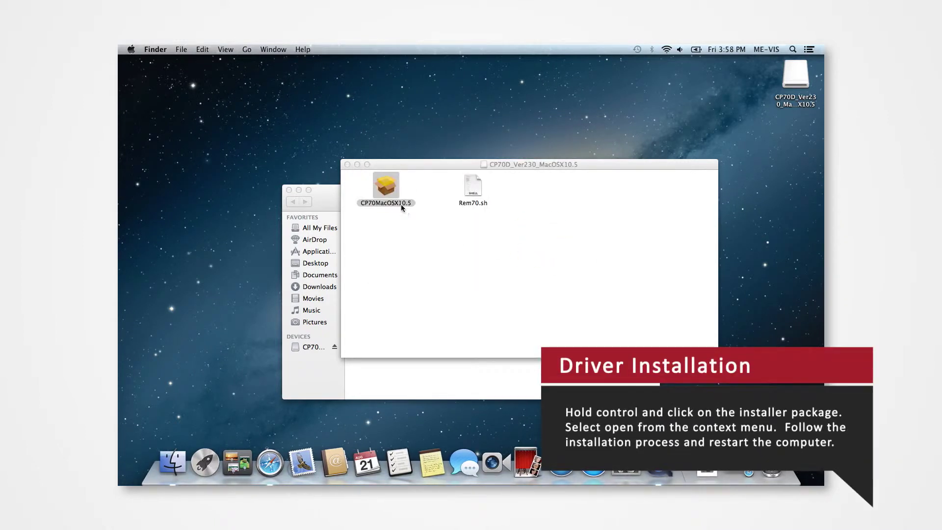
# Open the CP70MacOSX10.5 installer anyway via its shortcut-menu Open command, confirming the unidentified developer.
pyautogui.keyDown('ctrl'); pyautogui.click(387, 186); pyautogui.keyUp('ctrl')
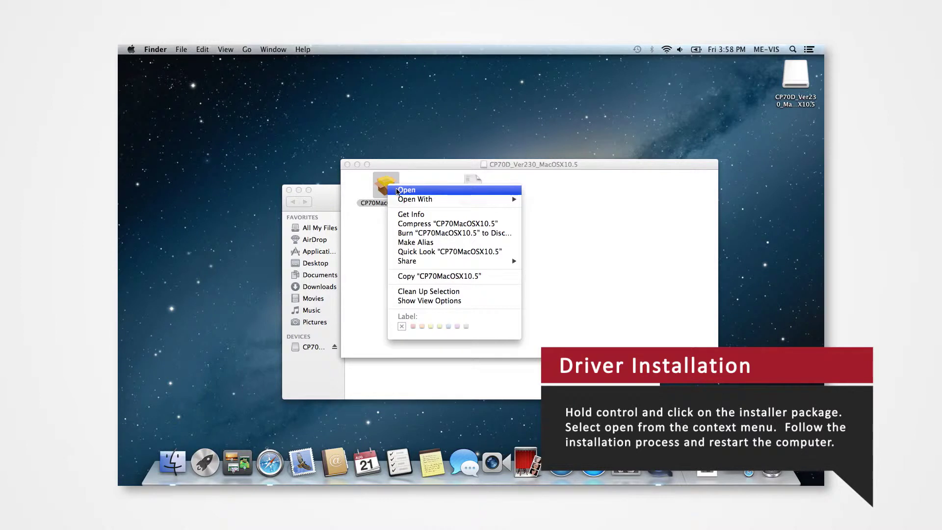
pyautogui.click(406, 190)
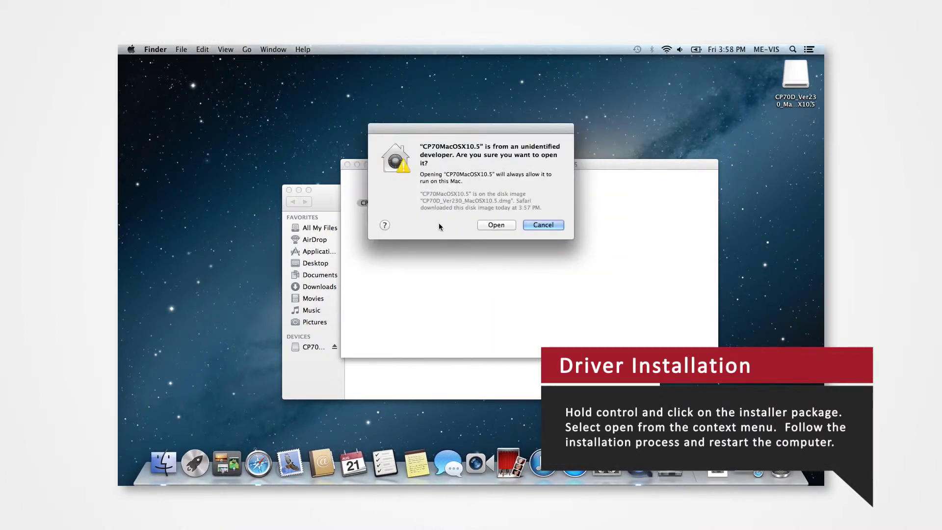
pyautogui.click(498, 225)
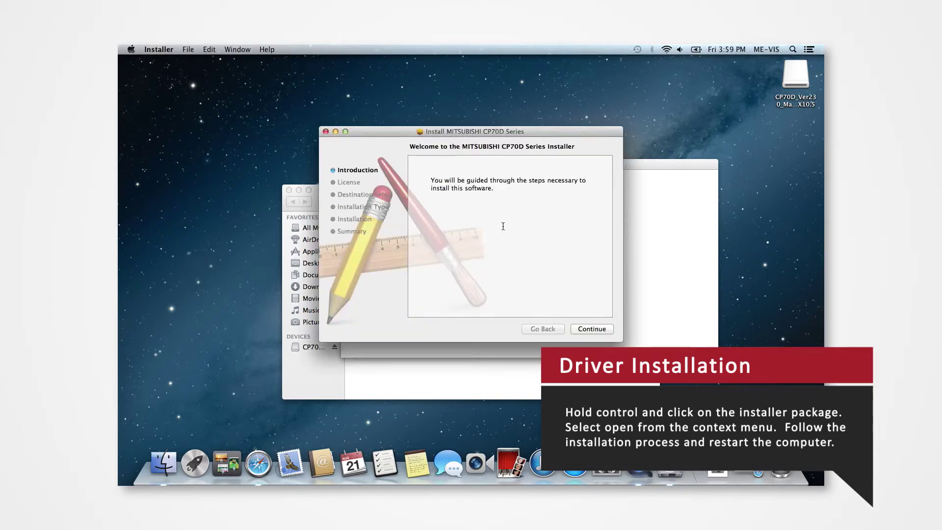
# Continue past the introduction, agree to the license, and start the standard installation.
pyautogui.click(595, 329)
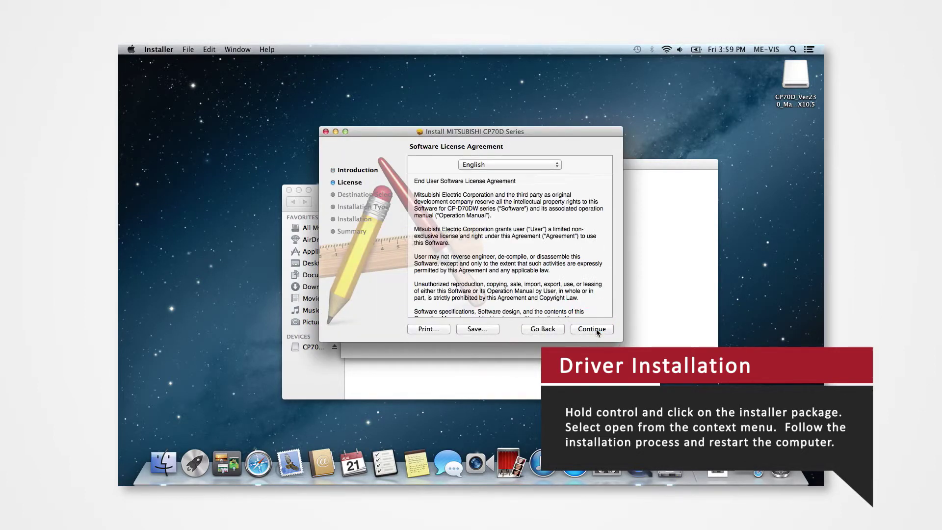
pyautogui.scroll(-3, 590, 287)
pyautogui.scroll(-1, 593, 290)
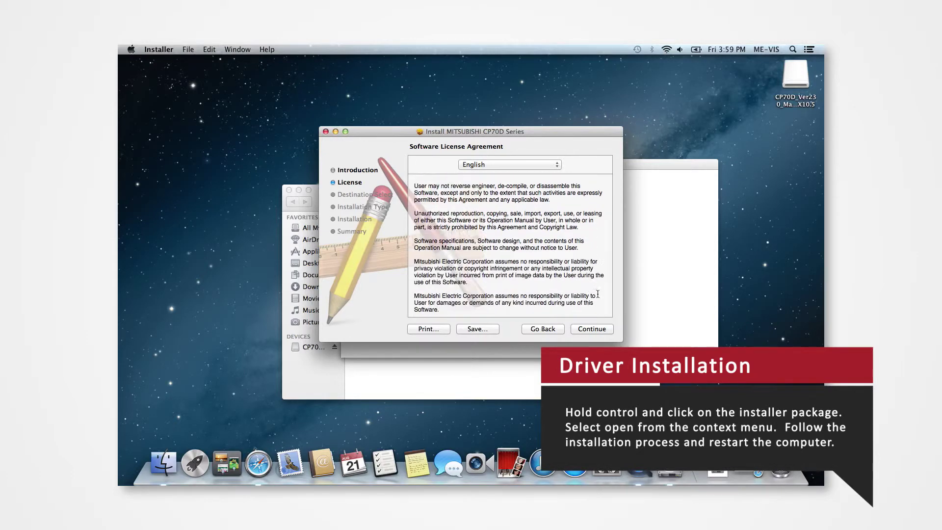
pyautogui.click(602, 329)
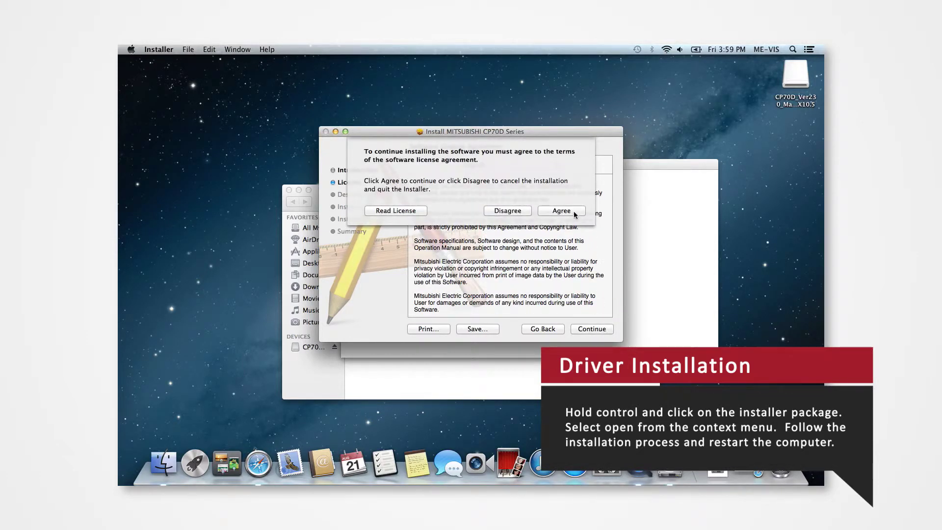
pyautogui.click(561, 211)
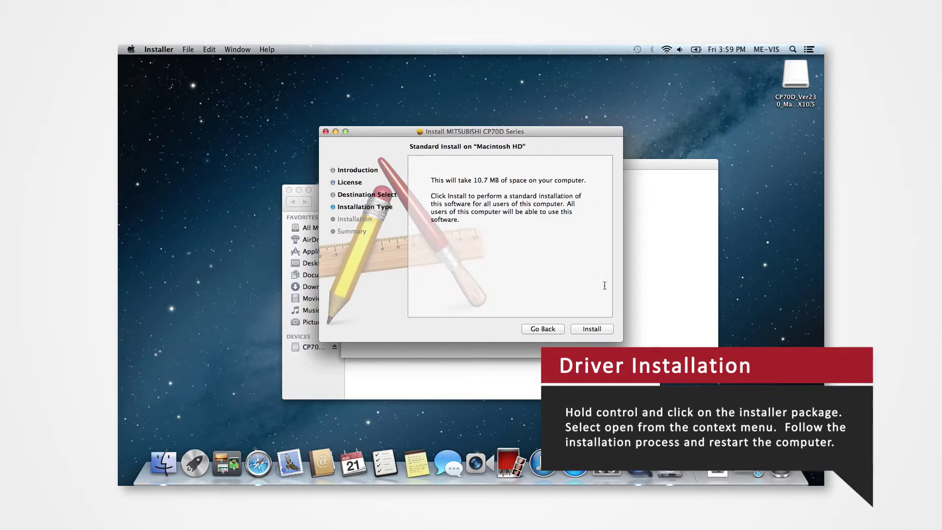
pyautogui.click(606, 333)
pyautogui.write('123')
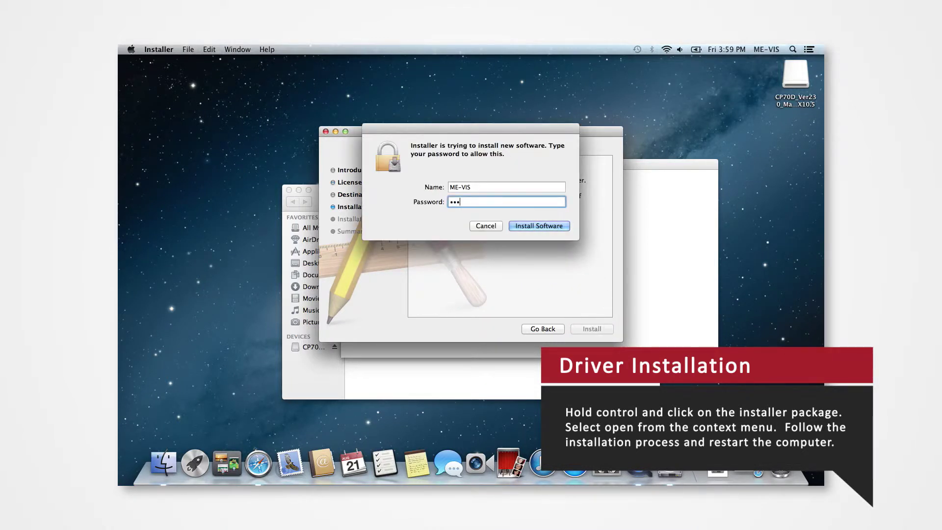
pyautogui.click(556, 226)
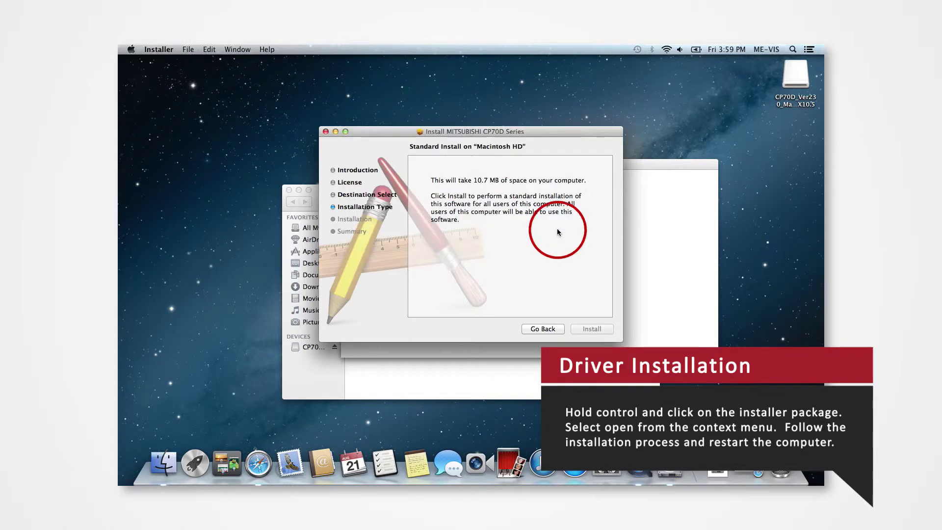
pyautogui.click(541, 191)
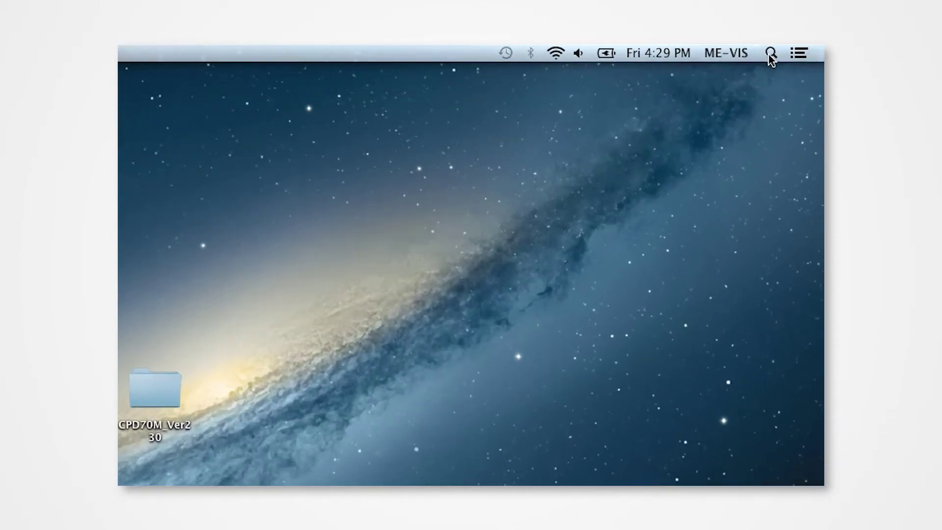
# Launch System Preferences via Spotlight and select the MITSUBISHI printer in Print & Scan.
pyautogui.click(792, 49)
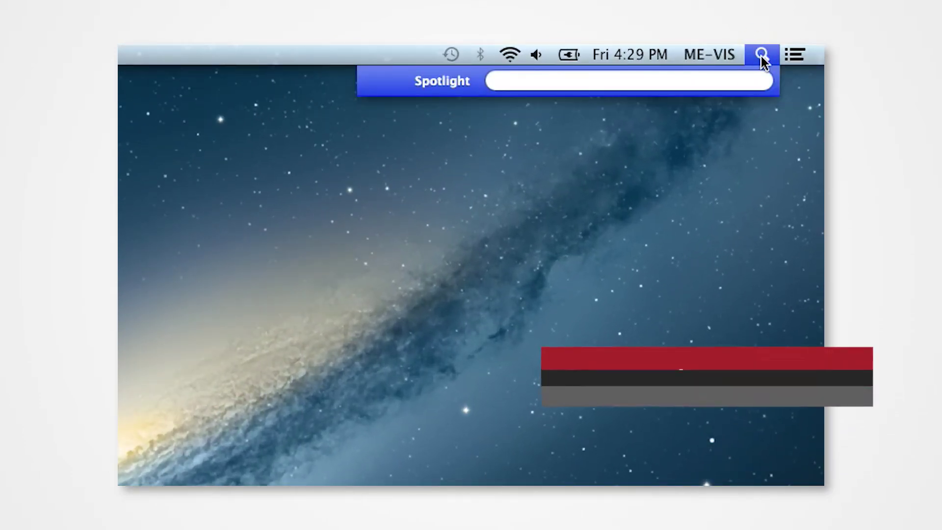
pyautogui.write('system prefe')
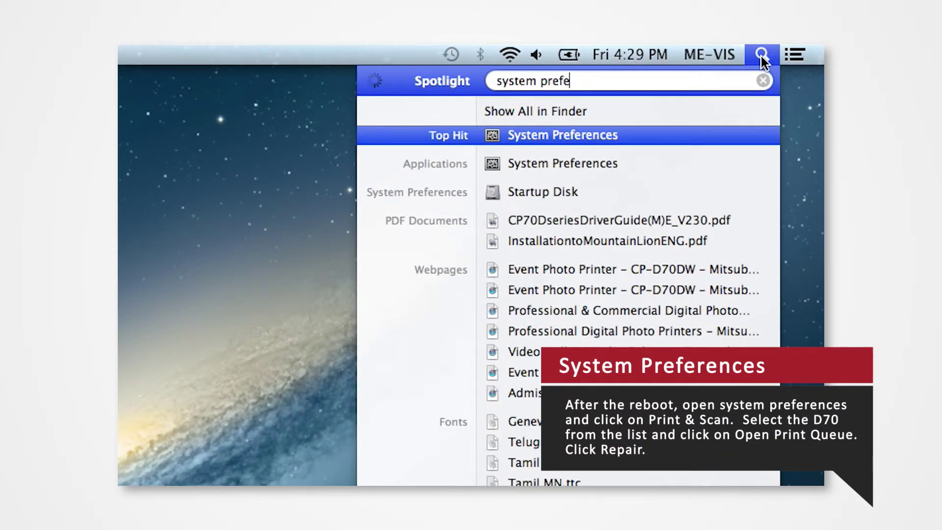
pyautogui.write('rences')
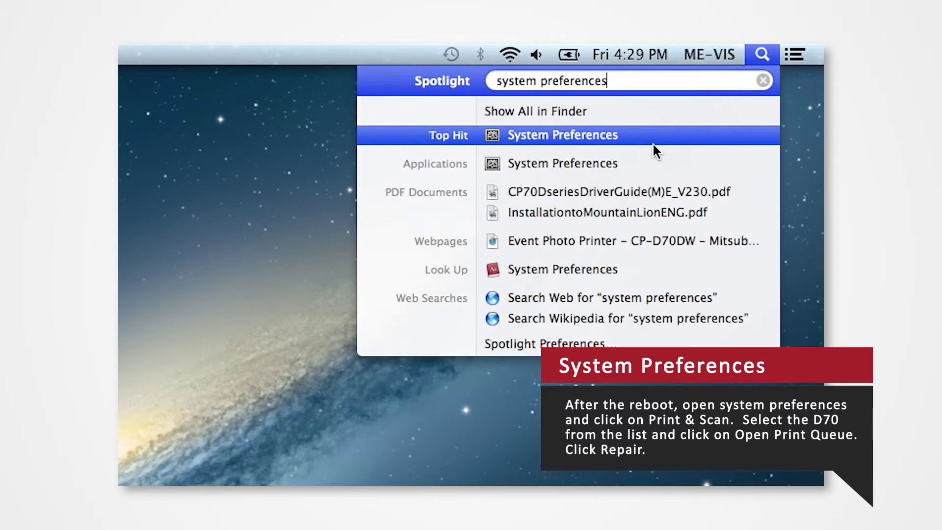
pyautogui.click(652, 143)
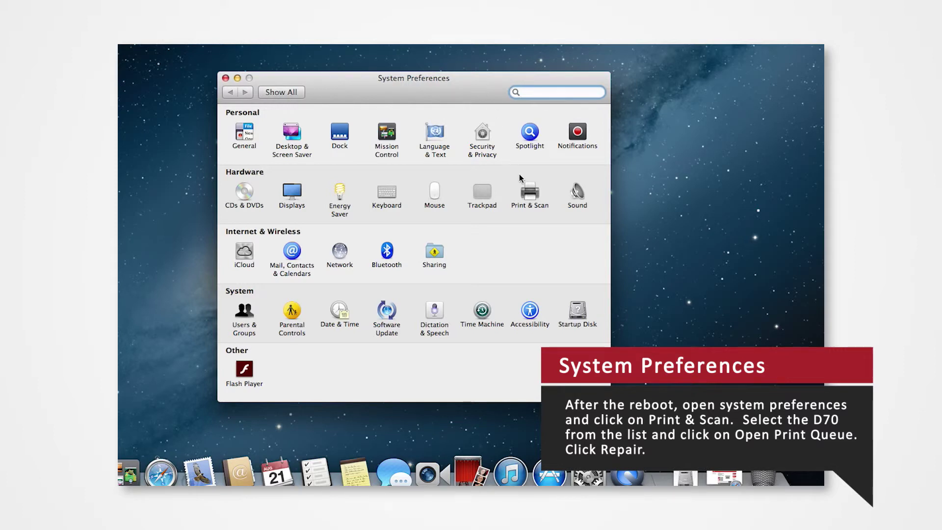
pyautogui.click(532, 191)
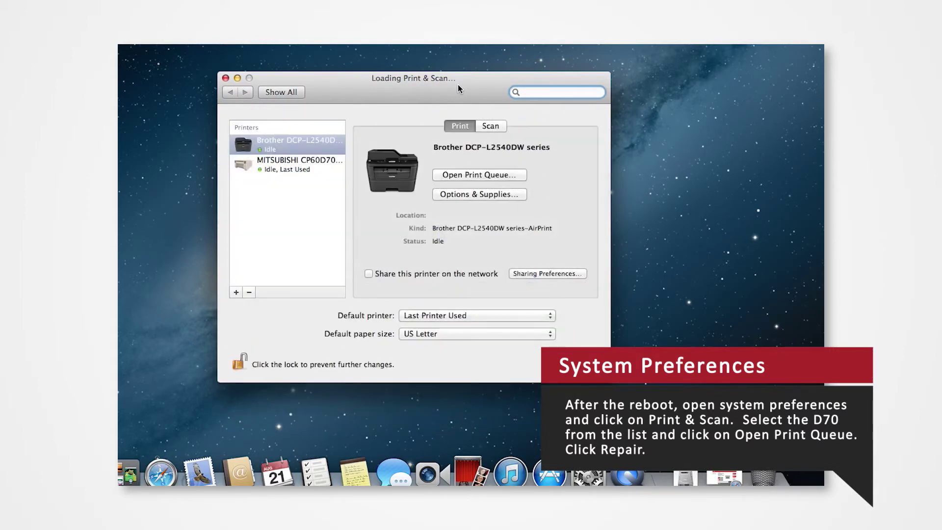
pyautogui.click(311, 165)
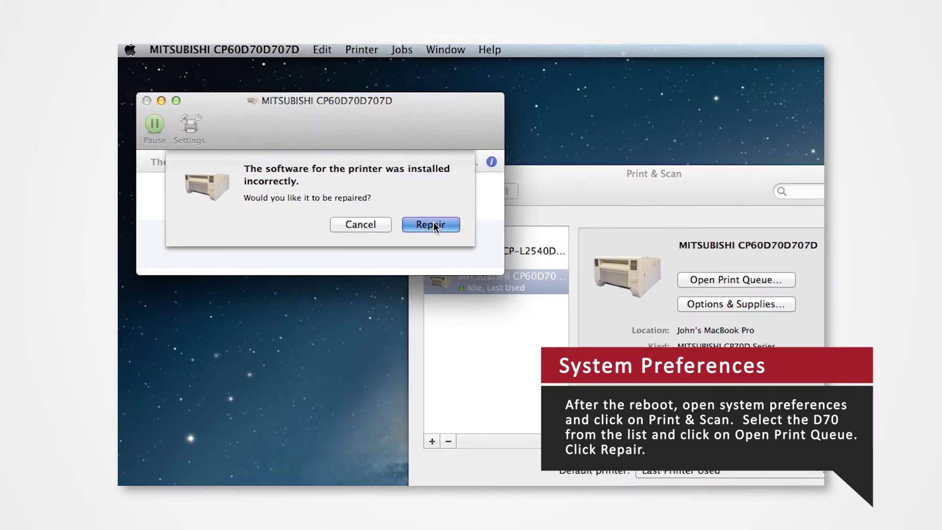
# Repair the MITSUBISHI CP60D70D707D printer software, authorizing with the administrator password.
pyautogui.click(433, 224)
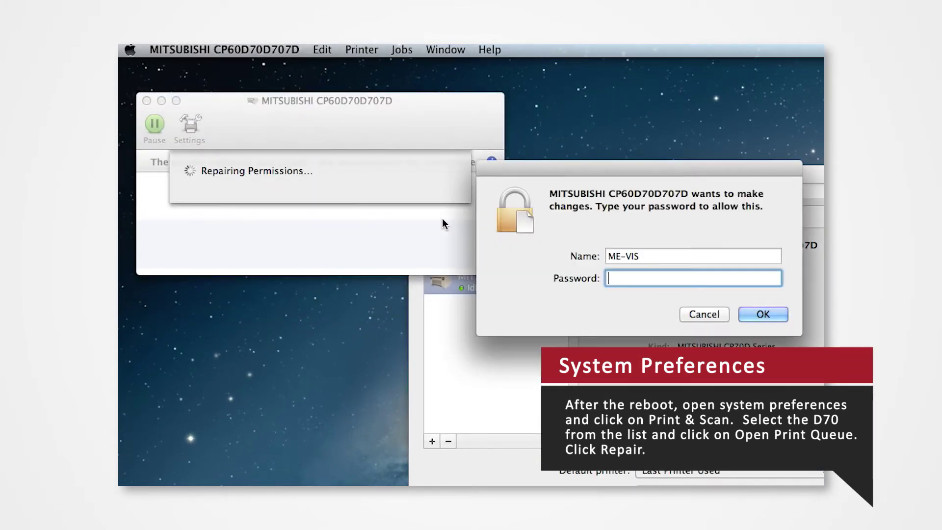
pyautogui.write('*****')
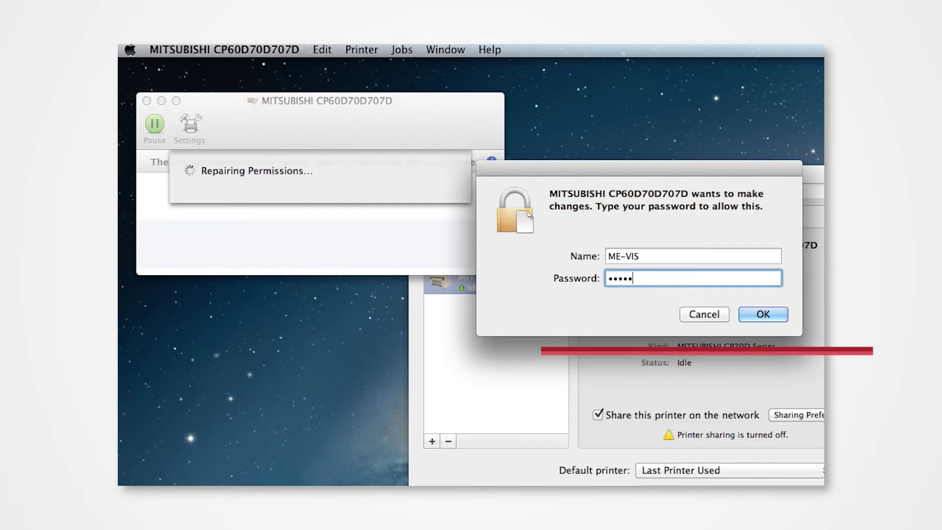
pyautogui.write('****')
pyautogui.press('Return')
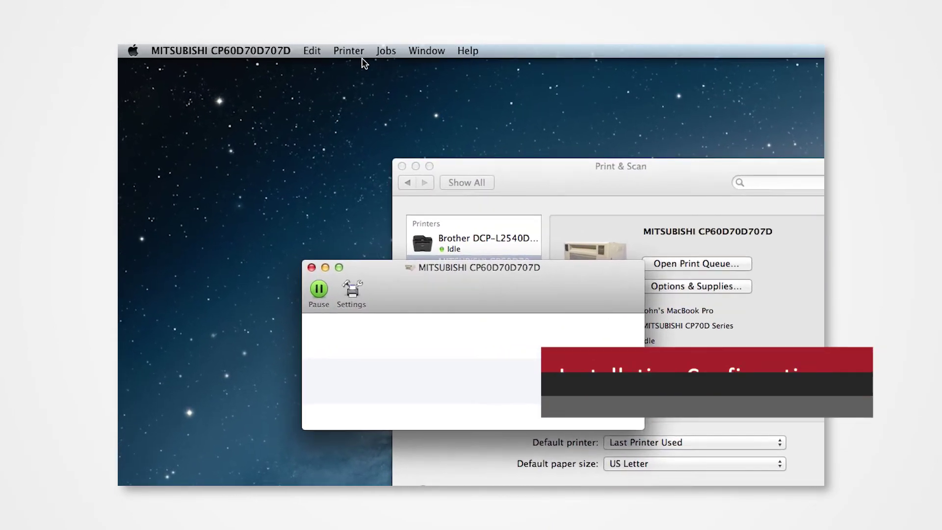
# Send a test page to the MITSUBISHI CP60D70D707D from the Printer menu.
pyautogui.click(362, 54)
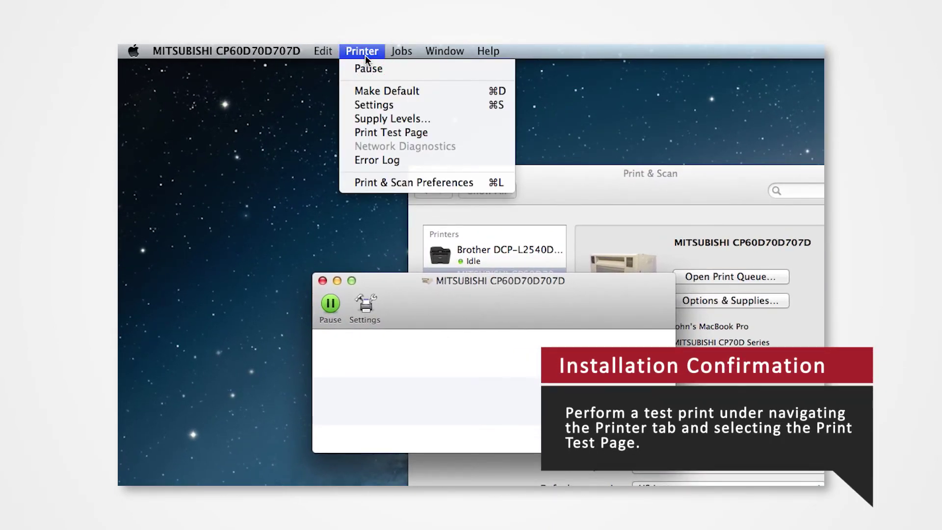
pyautogui.click(386, 131)
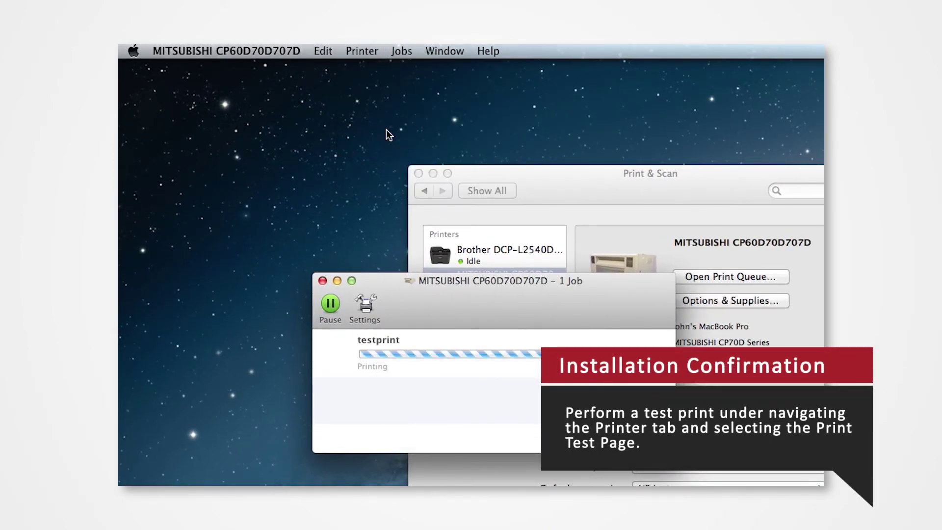